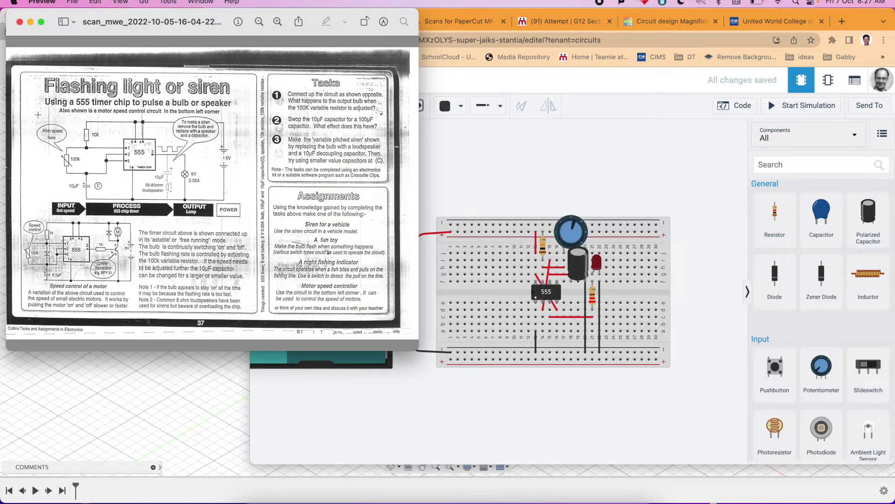
- Close the scanned 555 timer worksheet in Preview to reveal the Tinkercad breadboard circuit
click(19, 22)
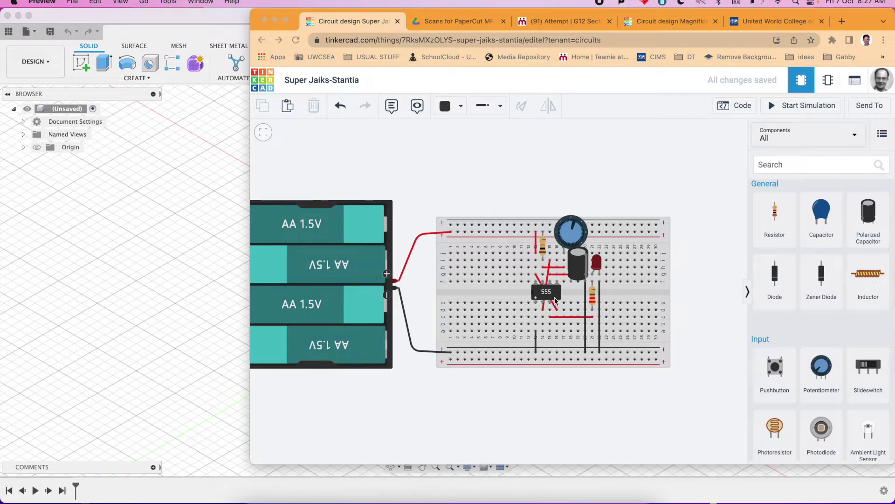
click(833, 87)
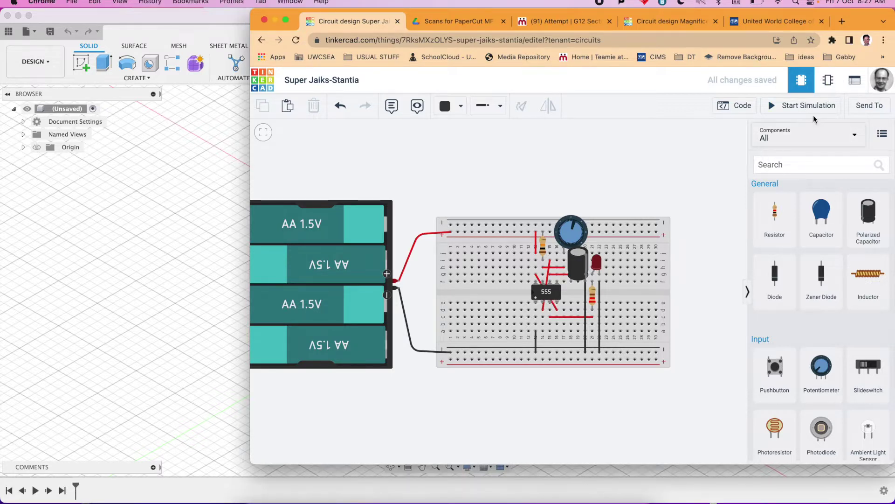
click(828, 83)
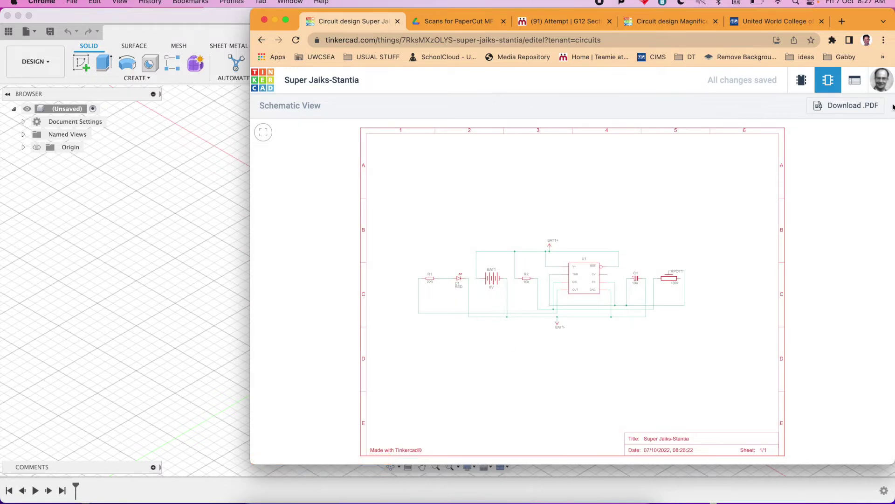
click(855, 81)
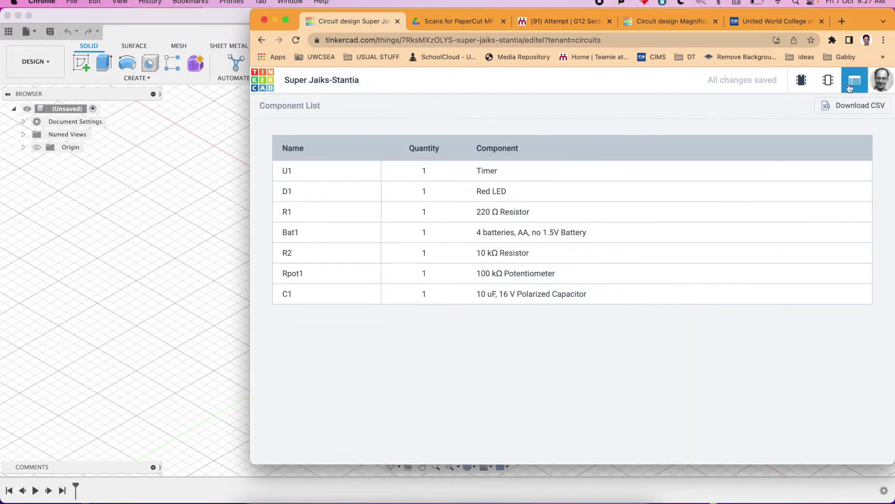
click(801, 81)
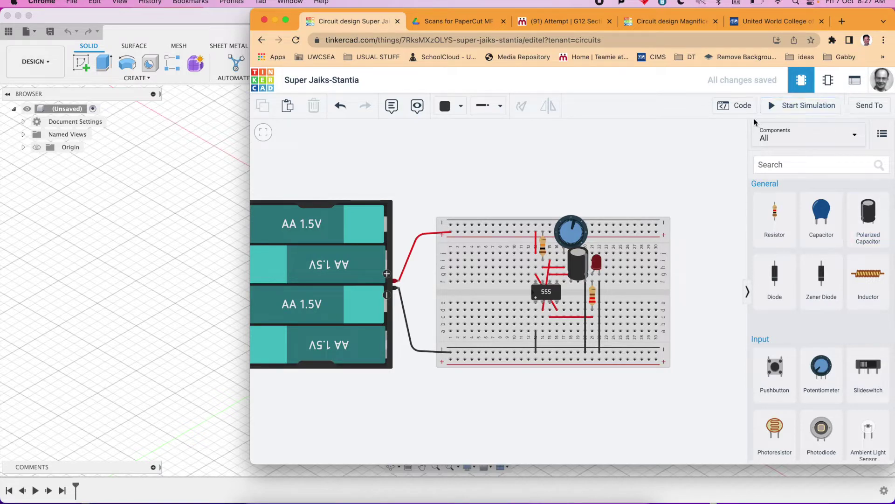
click(870, 106)
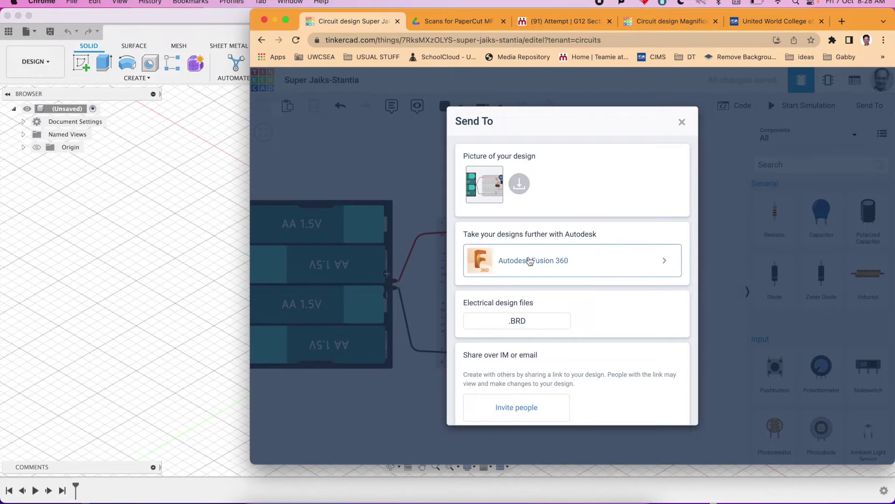
- Send the Tinkercad 555 flasher design to Autodesk Fusion 360
click(530, 261)
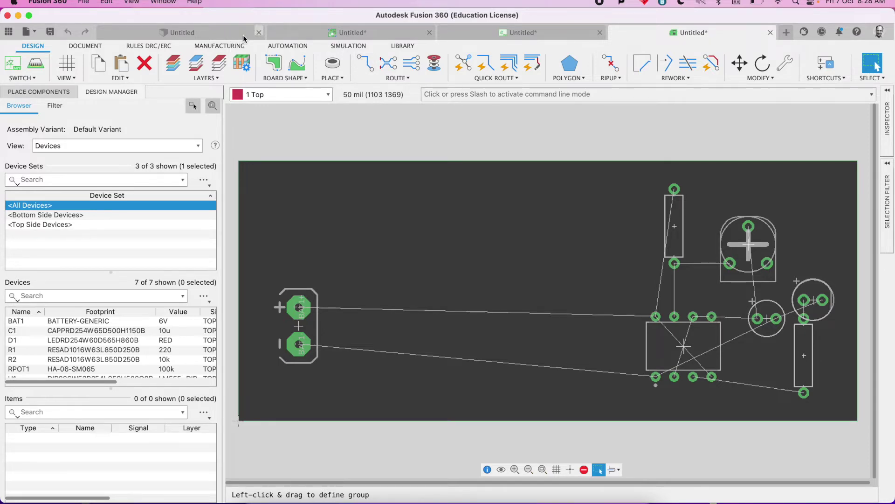
- Close the empty Untitled design, open the imported schematic, then switch to the board document
click(212, 33)
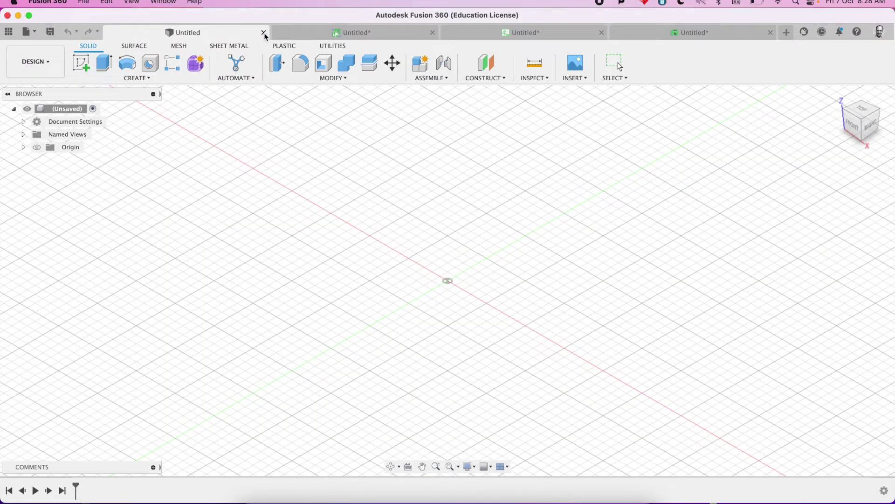
click(264, 33)
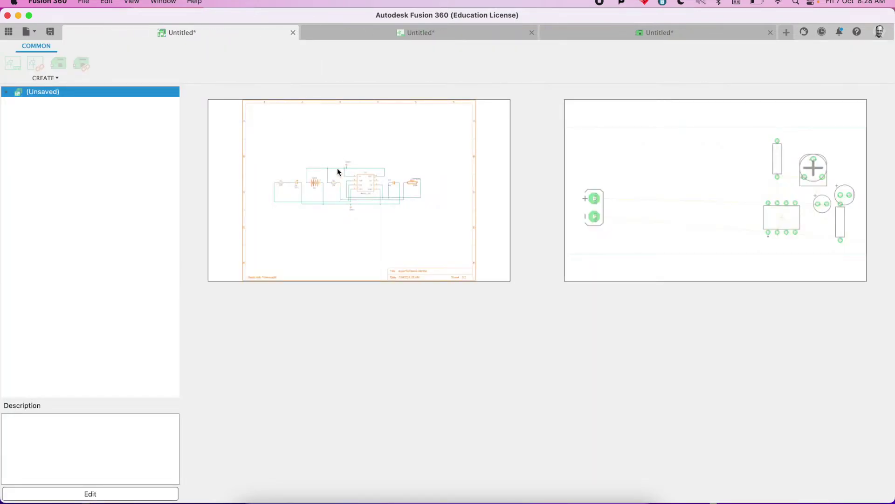
click(394, 202)
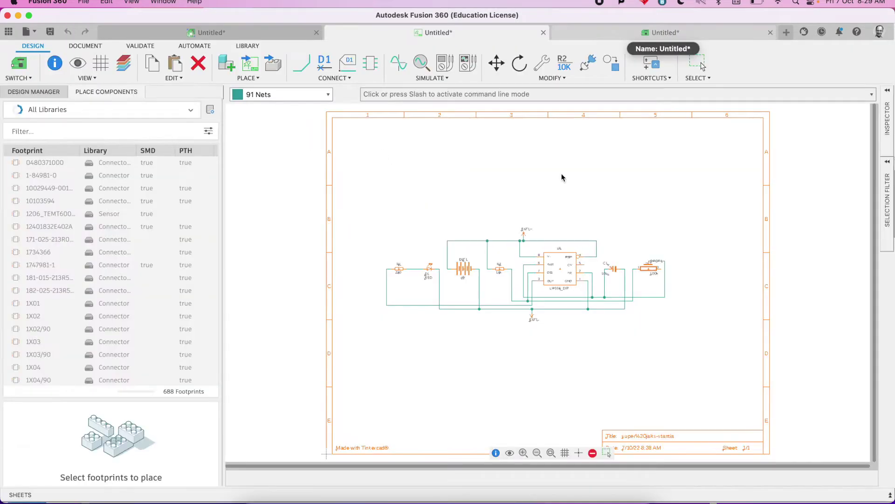
click(667, 34)
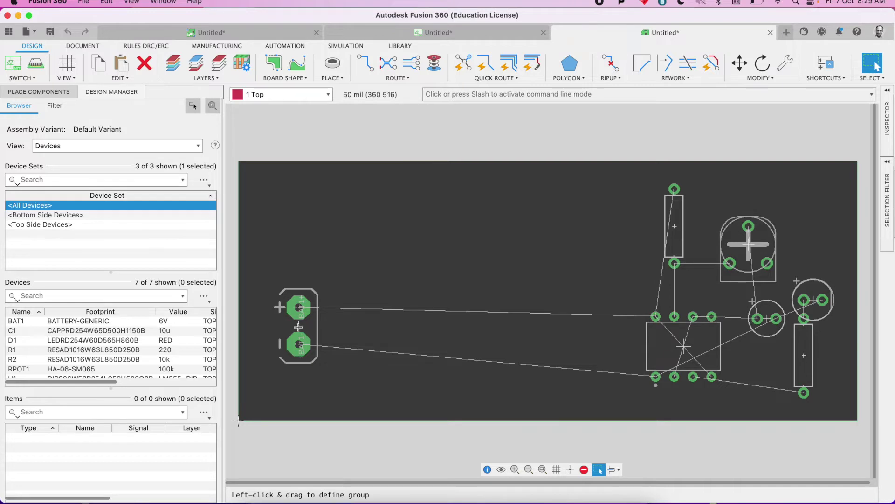
- Move battery BAT1 to the board's left edge and the 555 chip U1 beside it
click(742, 66)
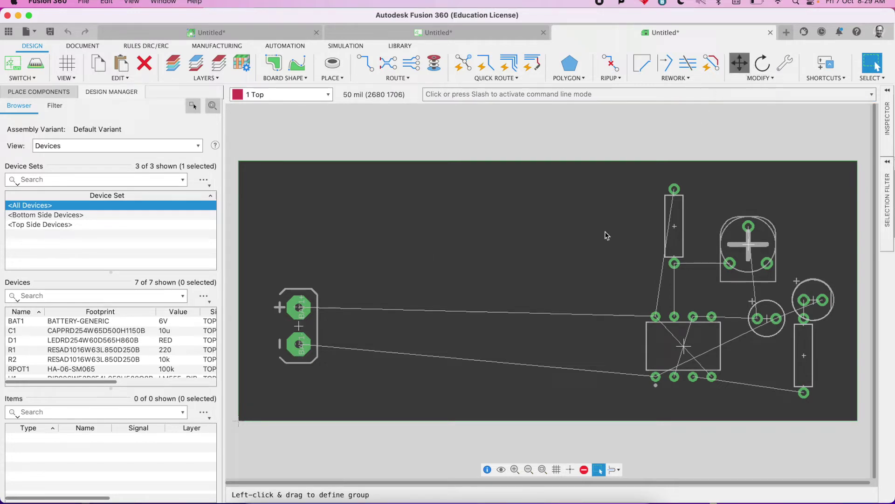
click(299, 329)
click(298, 326)
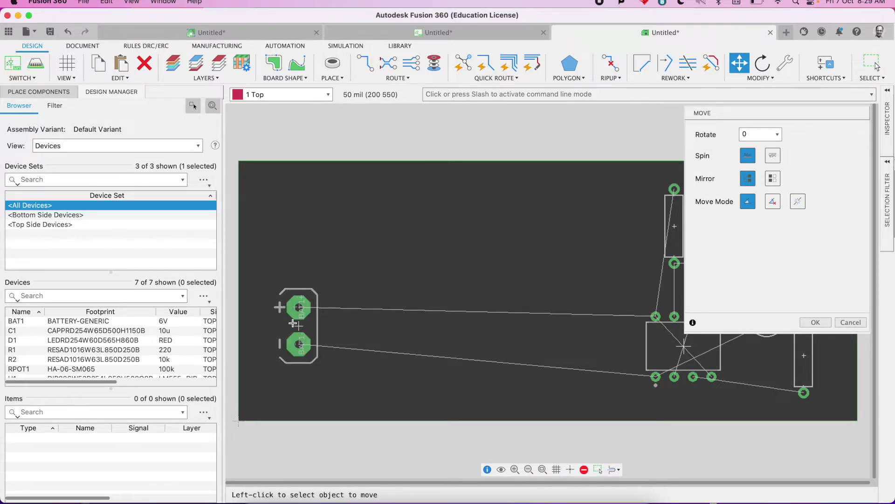
click(298, 327)
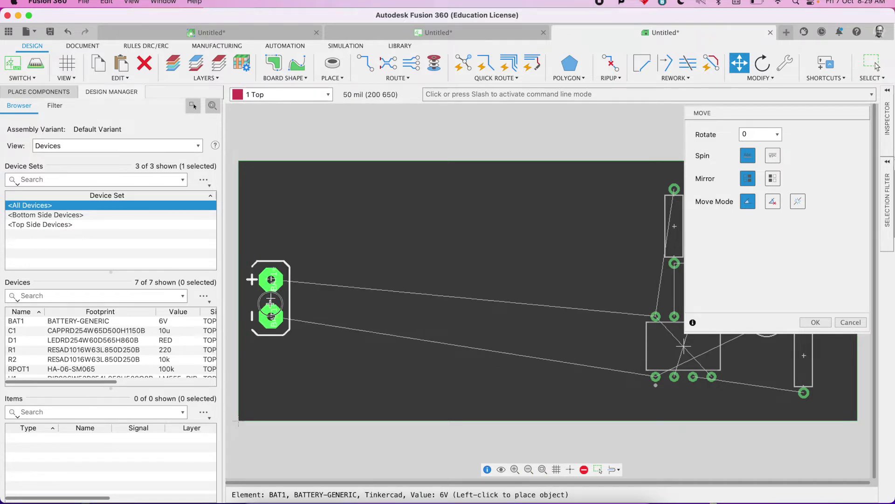
click(279, 304)
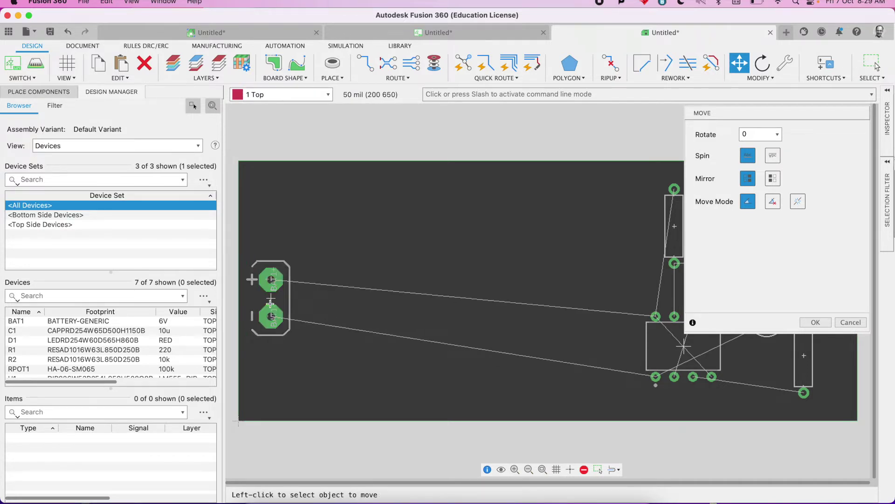
click(684, 346)
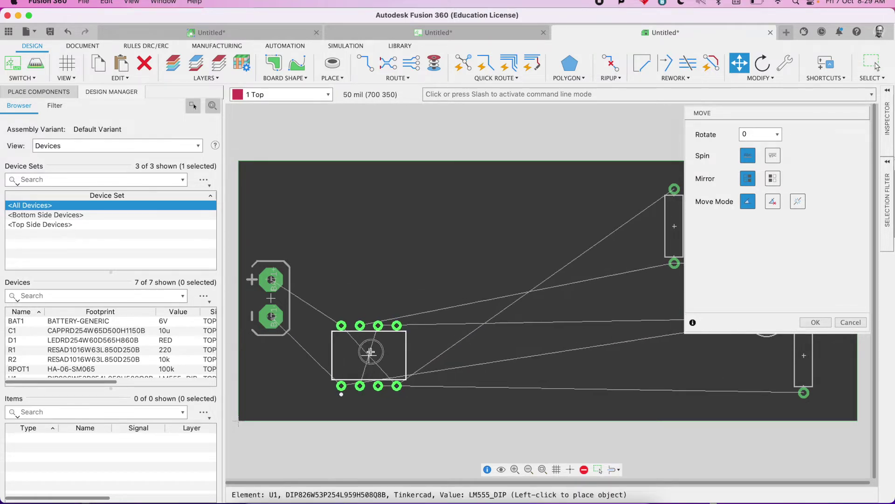
click(371, 352)
- Place resistor R2 above the 555 chip and R1 to its right
click(674, 226)
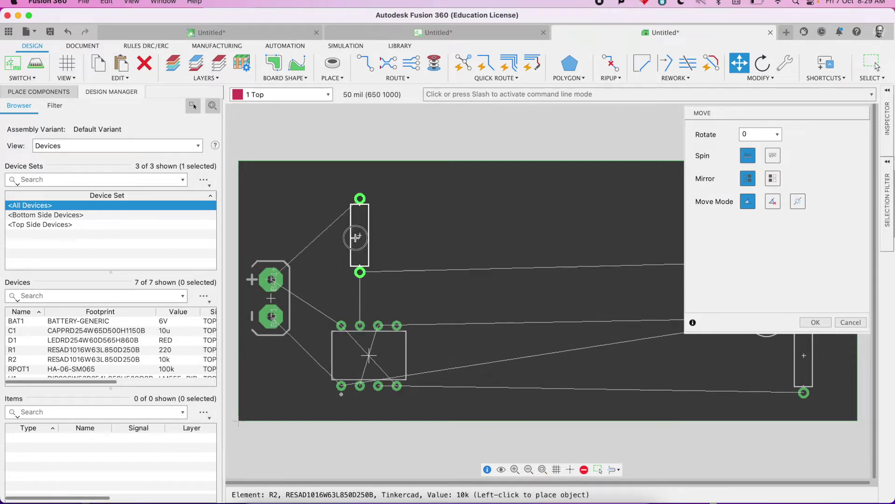
click(355, 238)
click(804, 355)
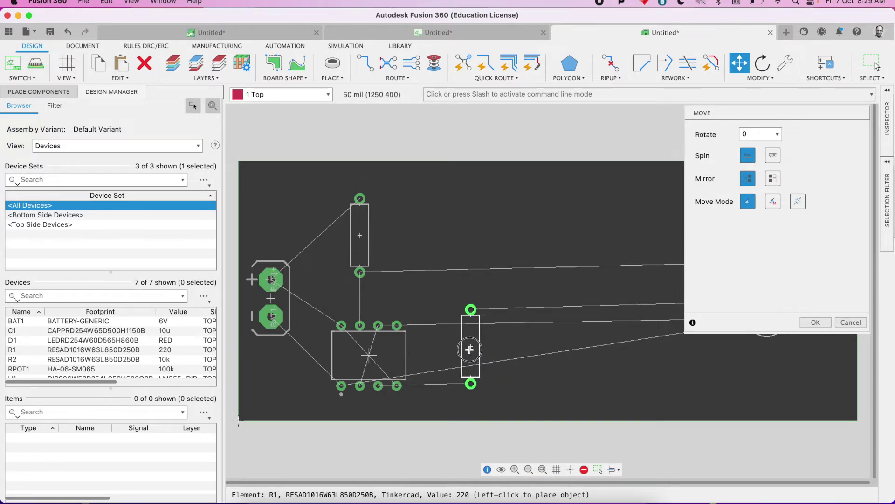
click(470, 350)
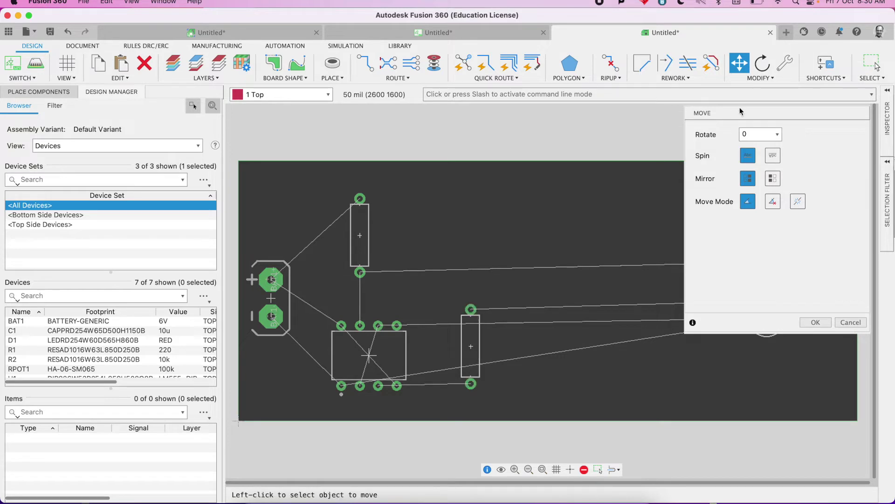
drag(742, 114, 705, 350)
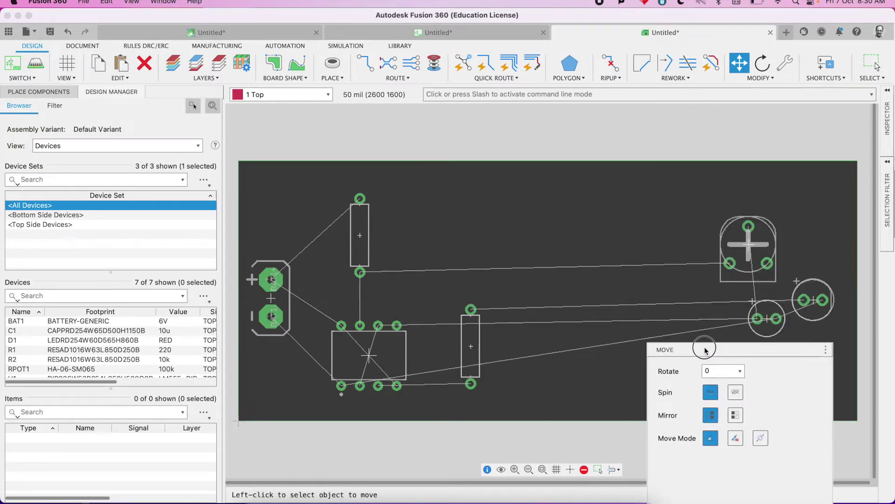
- Cluster potentiometer RPOT1, resistor R2 and capacitor C1 tightly near the chip's top
click(750, 245)
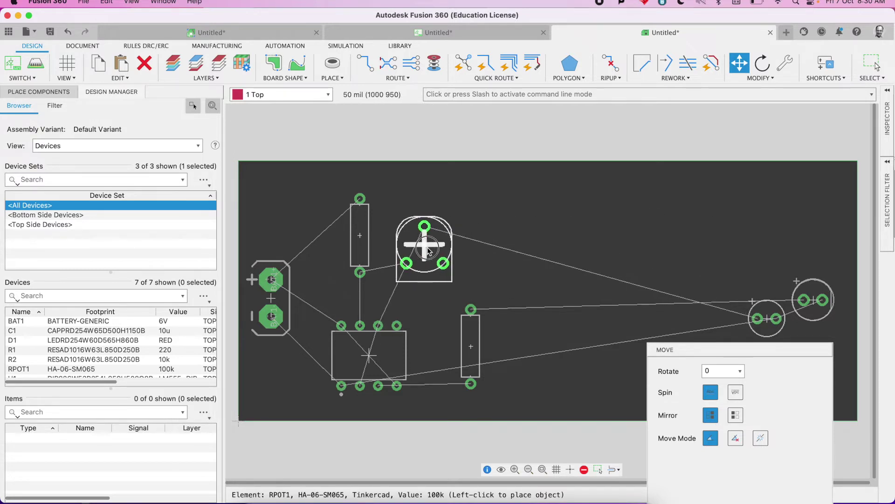
click(427, 250)
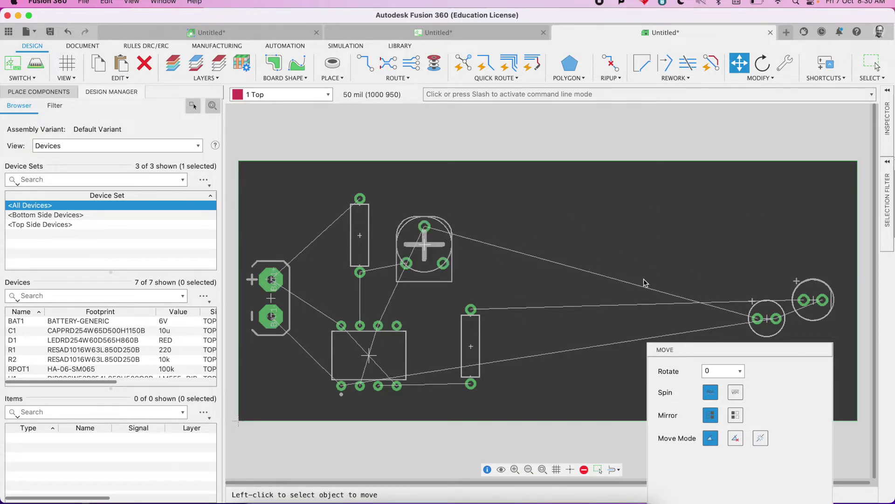
click(768, 322)
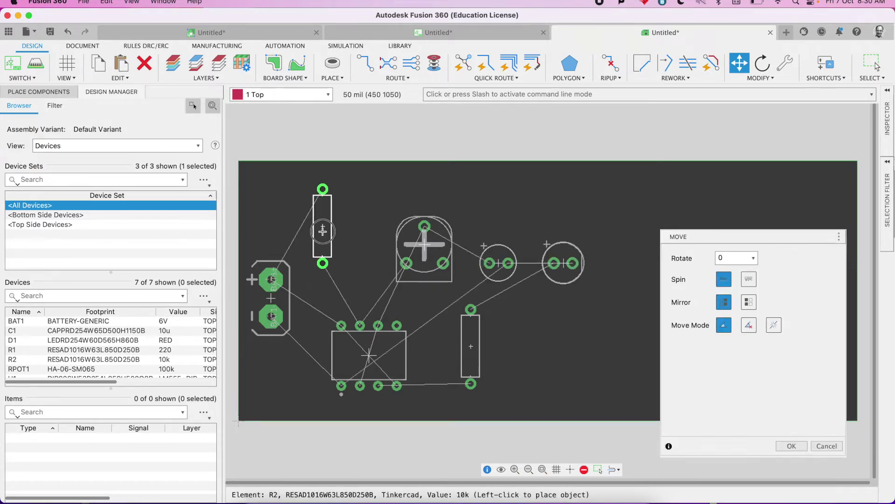
click(323, 232)
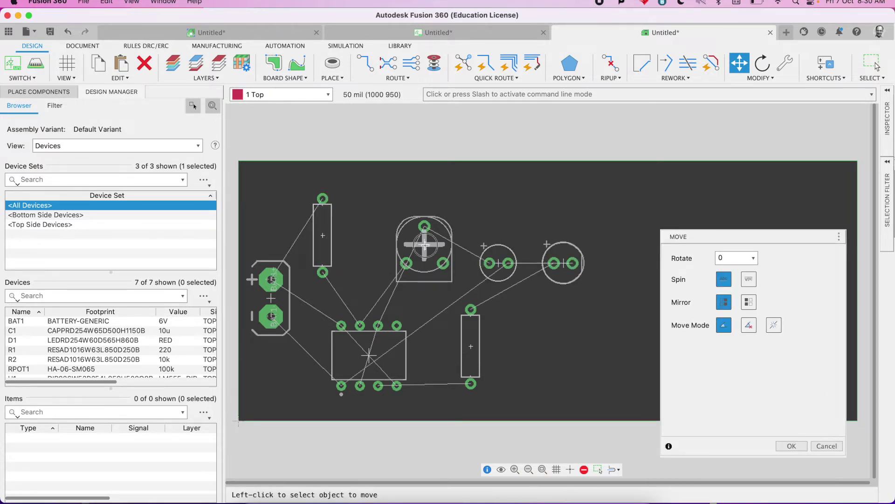
click(424, 245)
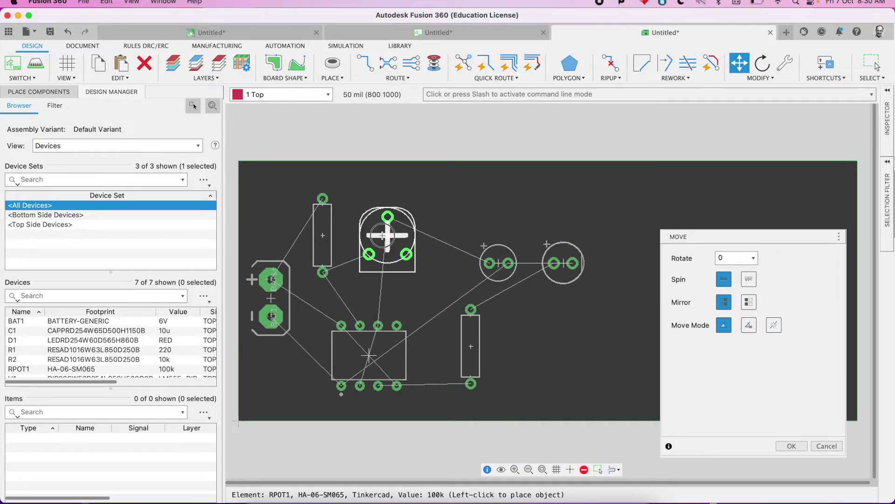
click(357, 227)
click(489, 263)
- Place LED D1 right of the capacitor and grab the board's right edge to narrow it
click(452, 244)
click(559, 263)
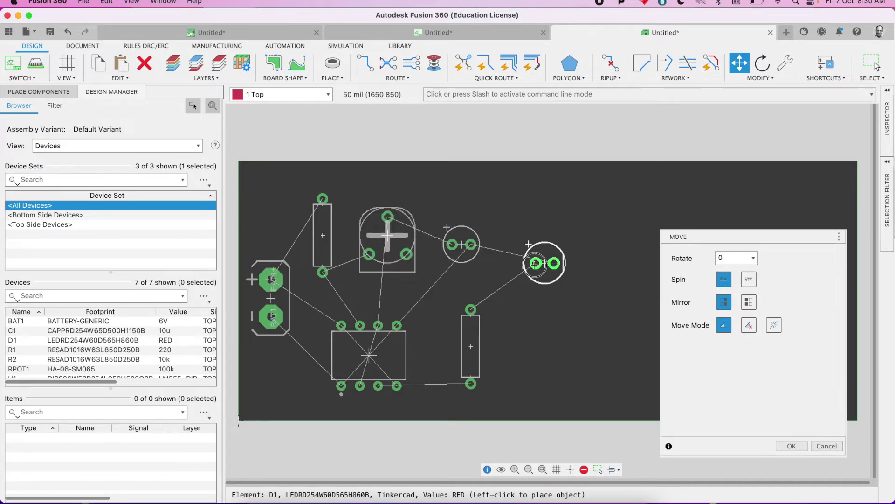
click(533, 264)
click(471, 346)
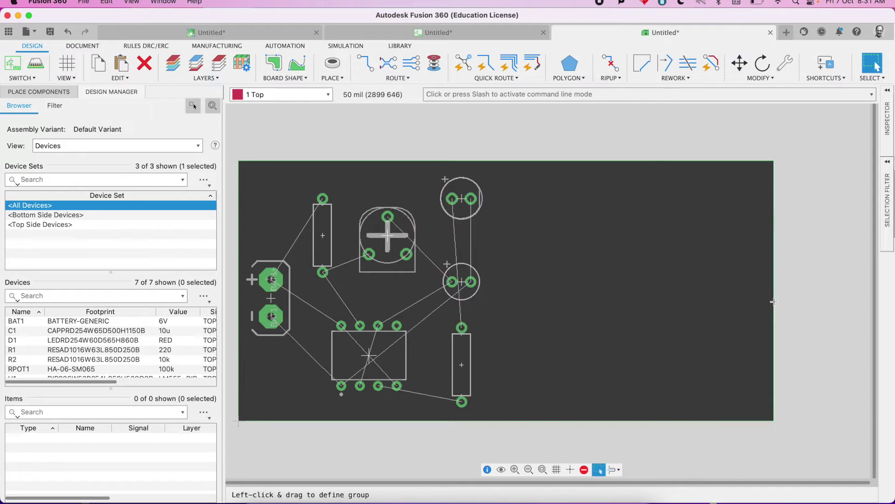
ctrl+right_click(774, 302)
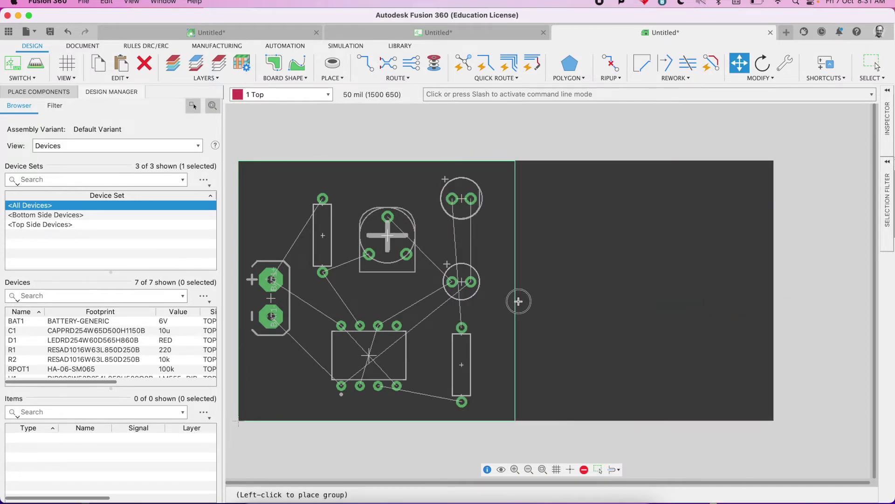
- Finish narrowing the board, then set the Autorouter's Top direction to N/A for bottom-only routing
click(516, 301)
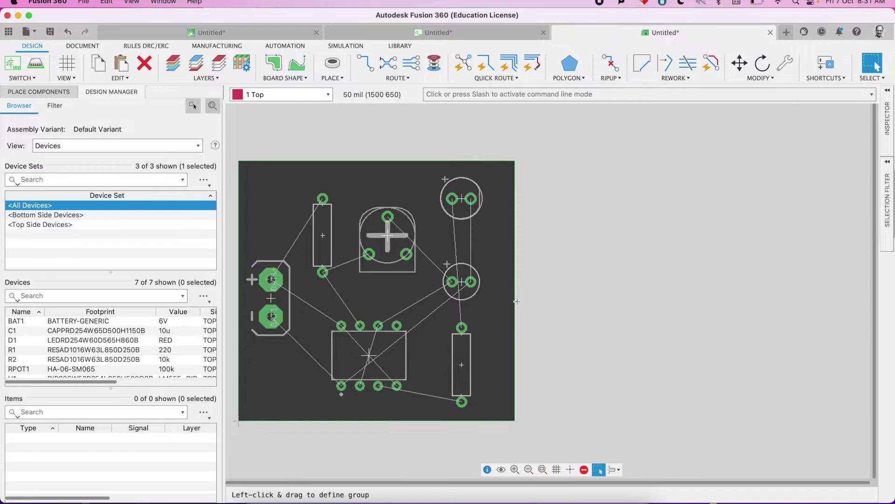
click(500, 80)
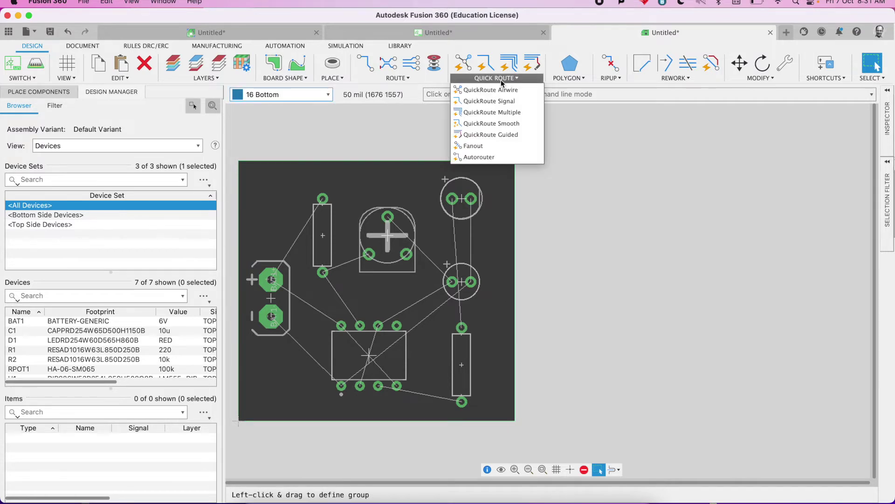
click(475, 159)
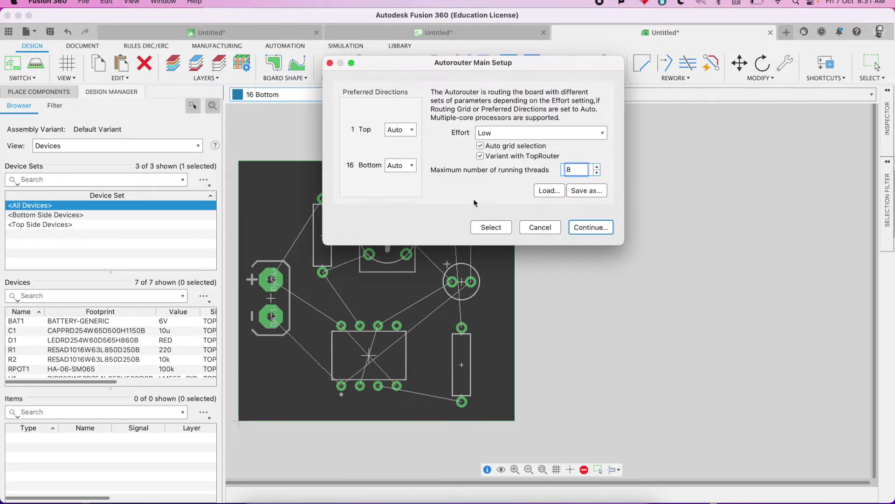
click(403, 130)
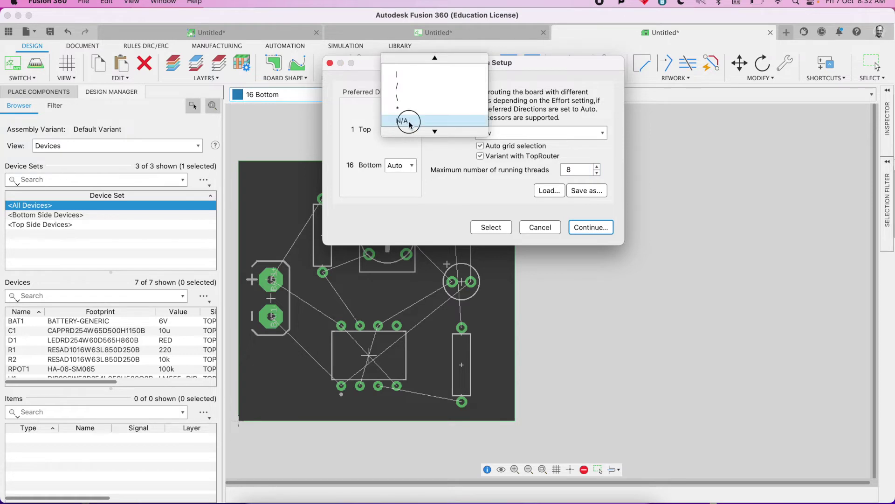
click(405, 120)
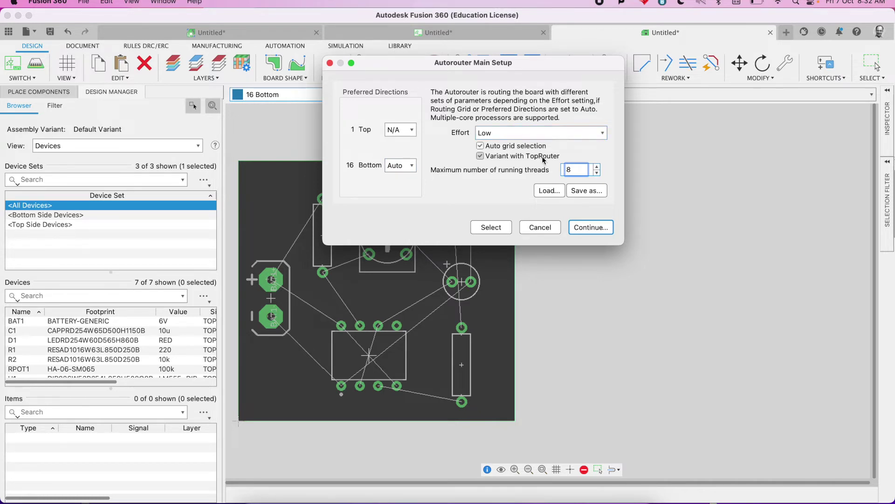
click(589, 228)
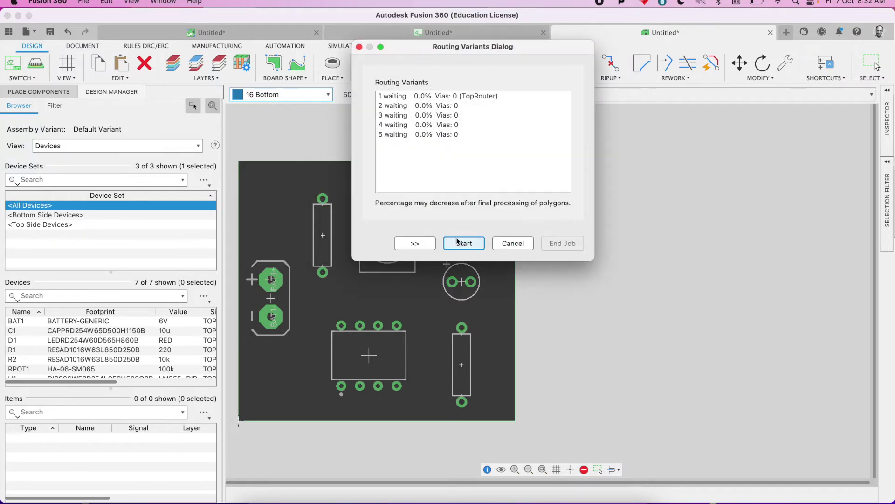
- Run the five bottom-only autoroute variants, then discard them, leaving airwires unrouted
drag(465, 39, 661, 84)
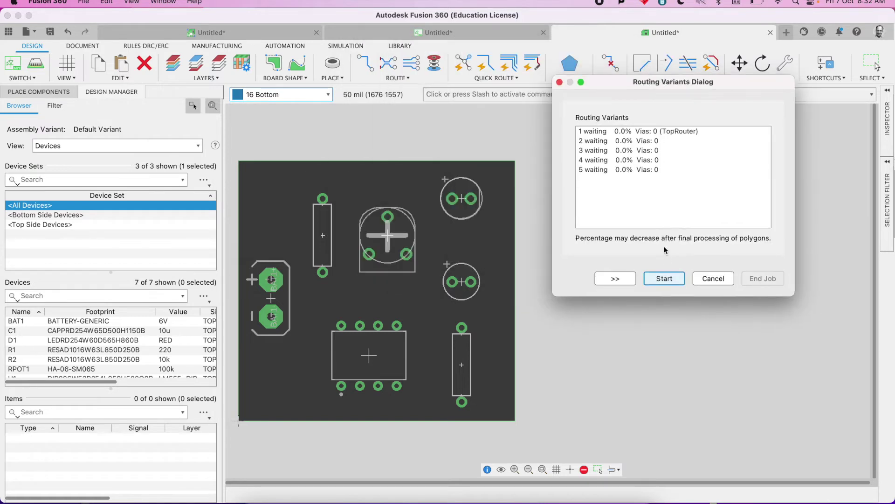
click(664, 280)
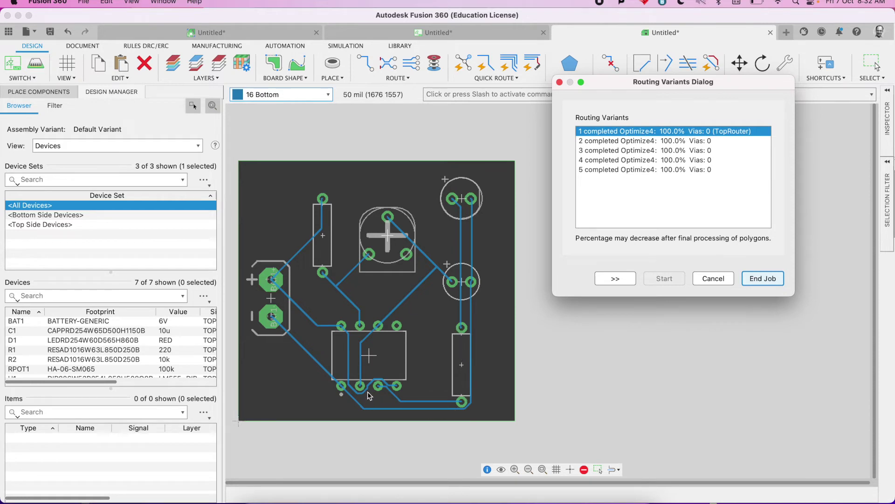
key(Escape)
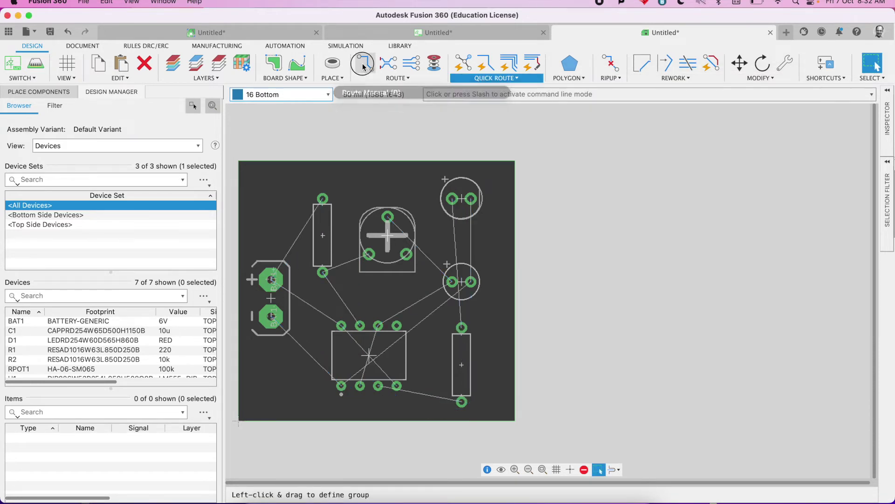
- Start manual routing with the trace width set to 20 mil
click(366, 65)
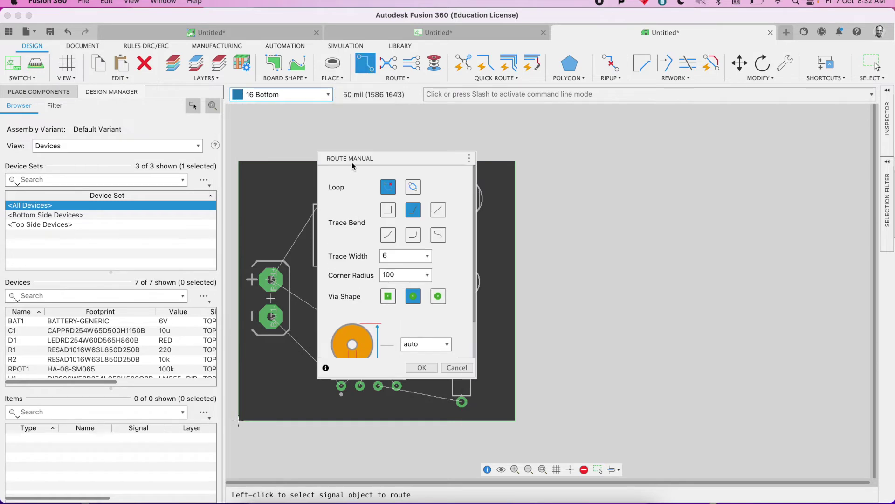
drag(404, 158, 605, 119)
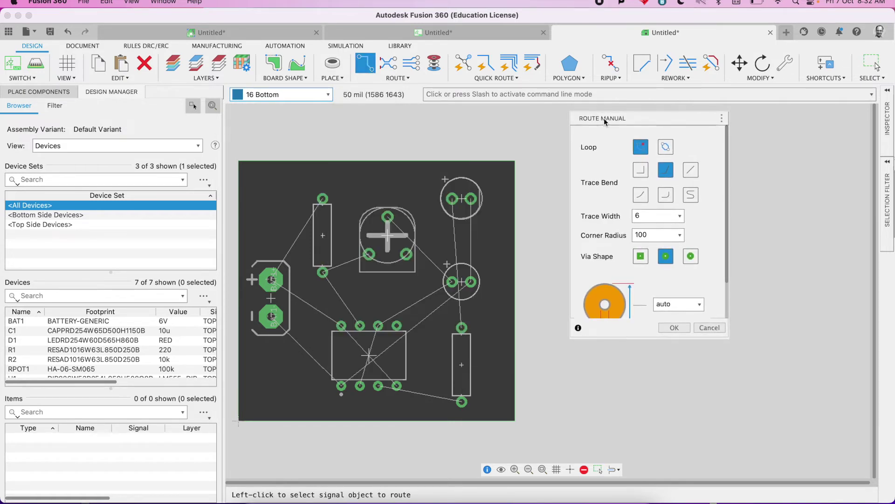
click(681, 217)
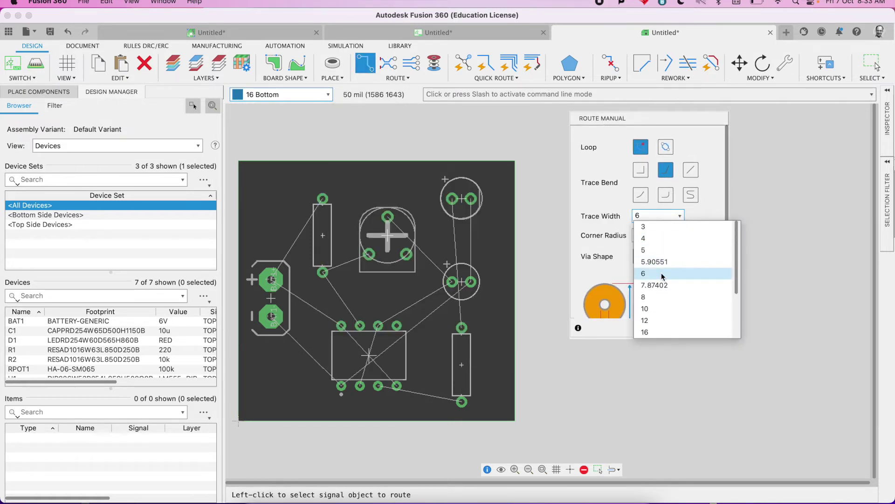
click(658, 307)
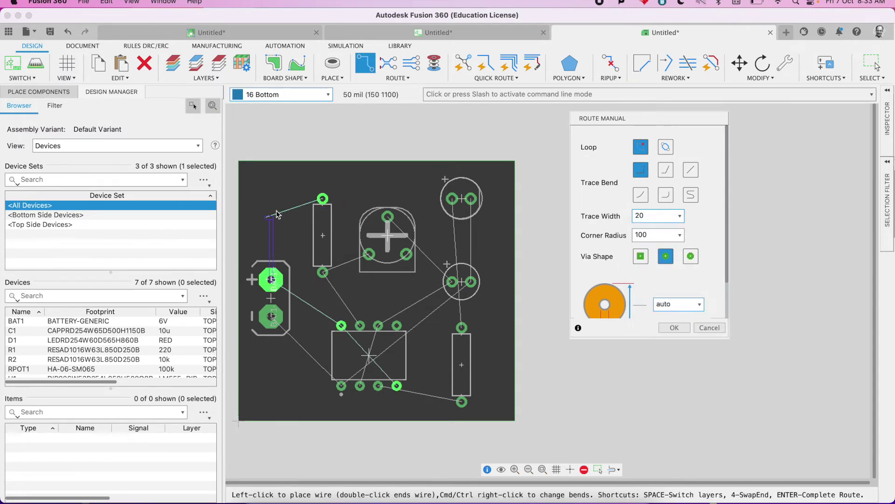
- Route the battery positive, resistor, potentiometer, LED and chip-pin connections as bottom-layer traces
click(323, 200)
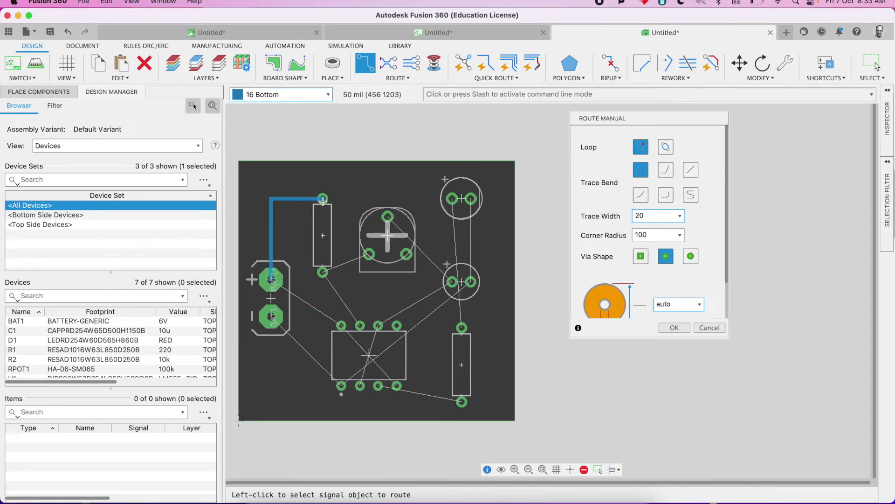
click(271, 280)
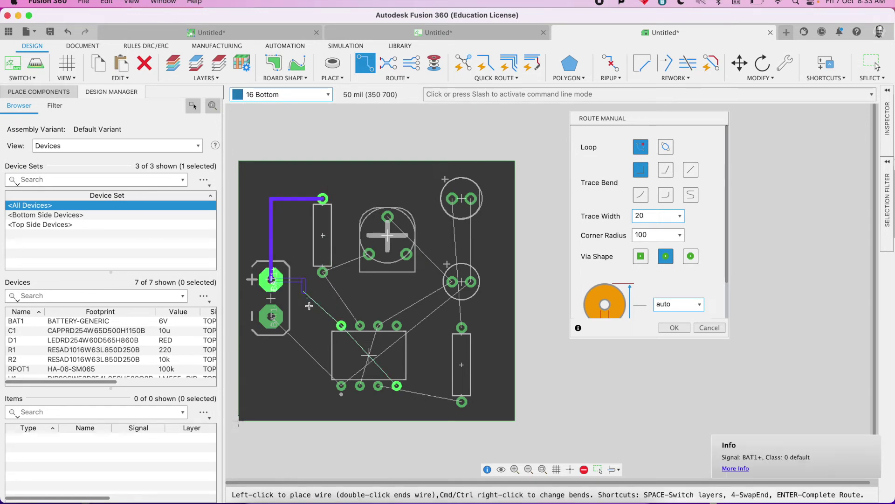
click(341, 325)
click(360, 325)
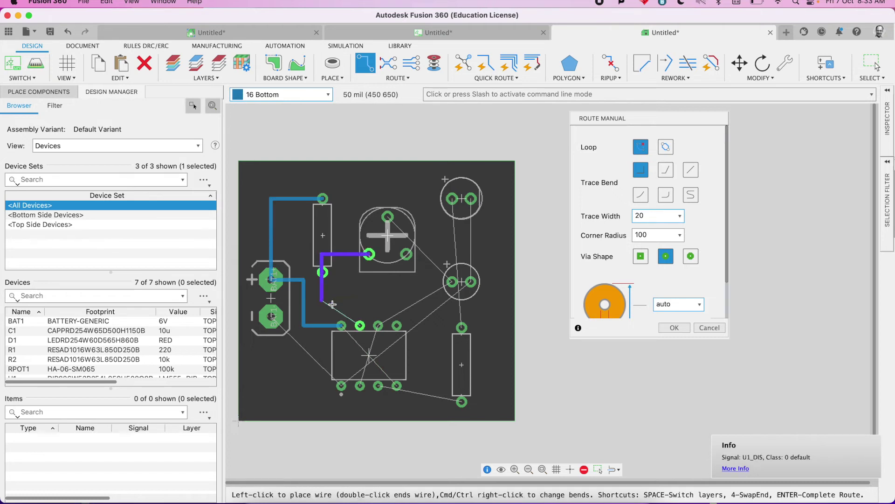
click(368, 254)
click(452, 282)
click(378, 325)
click(452, 281)
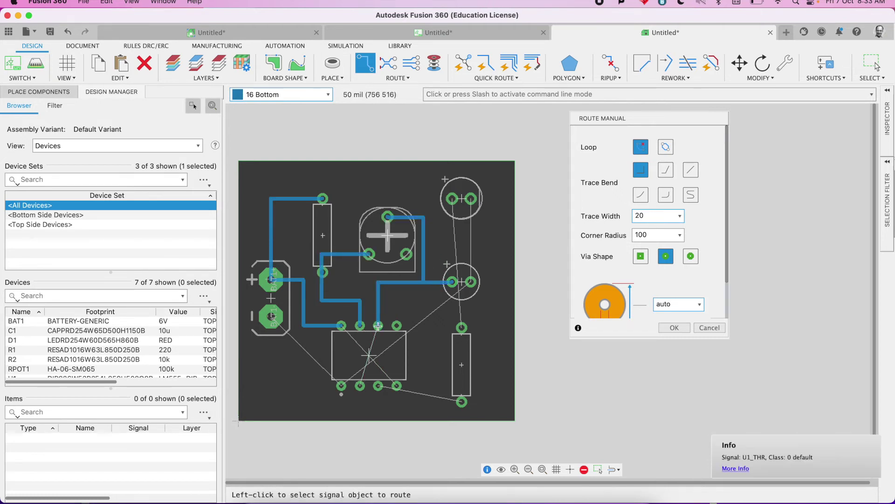
click(471, 198)
click(471, 281)
click(451, 198)
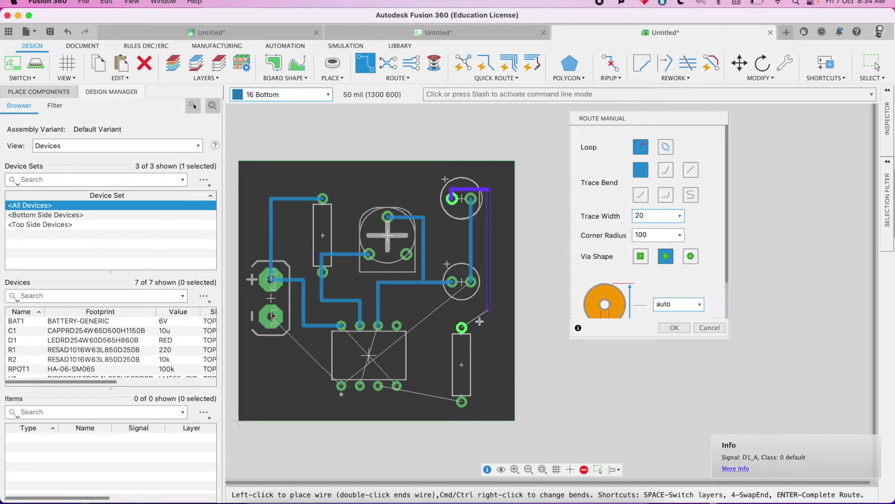
click(461, 328)
click(461, 401)
click(379, 385)
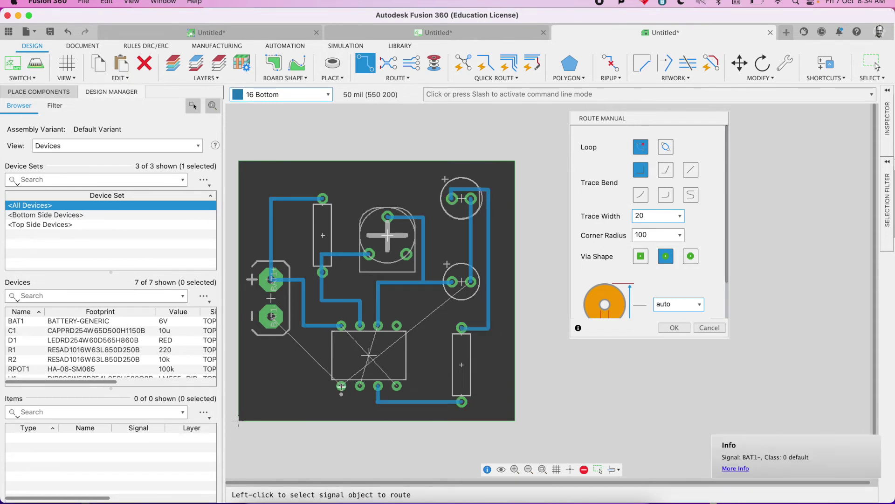
- Route the battery negative trace around the board edge and the last chip-pin connection
click(271, 316)
click(341, 385)
click(341, 386)
click(480, 411)
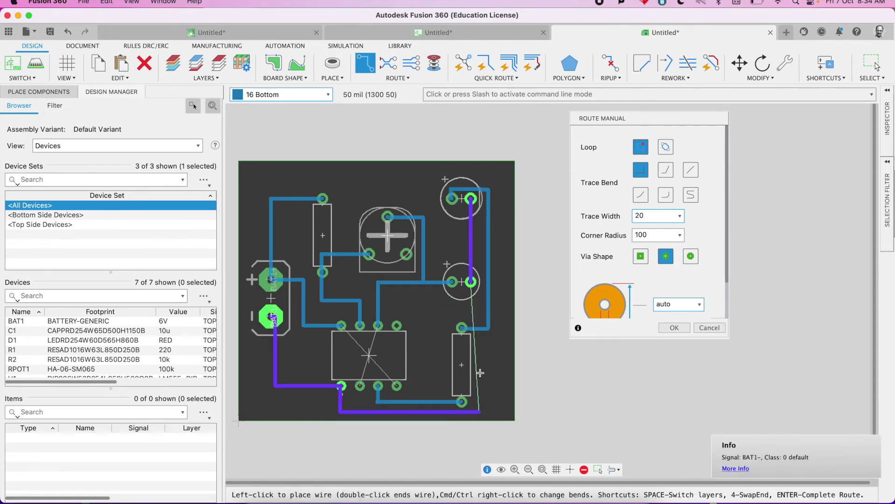
click(442, 346)
click(470, 282)
click(361, 385)
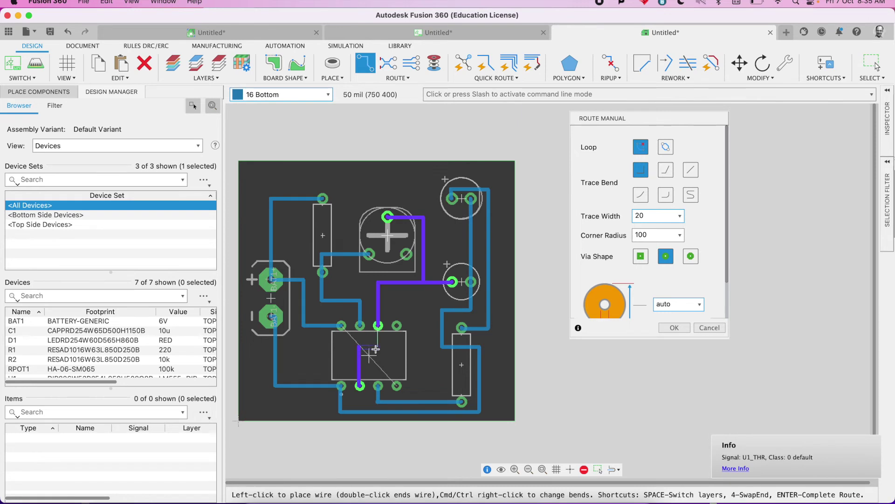
key(Escape)
click(348, 334)
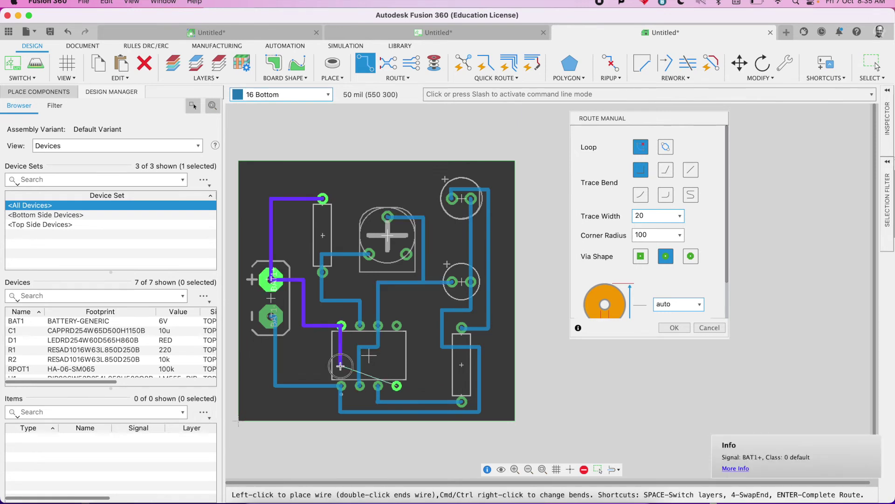
click(396, 373)
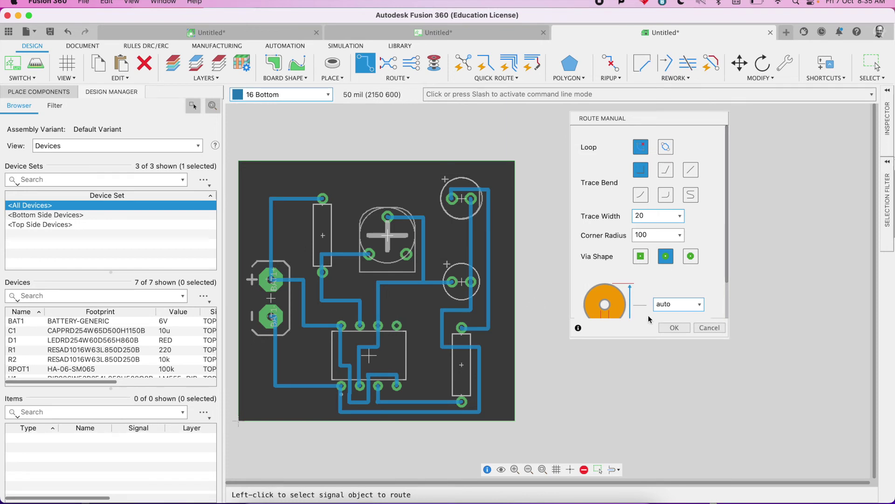
click(674, 327)
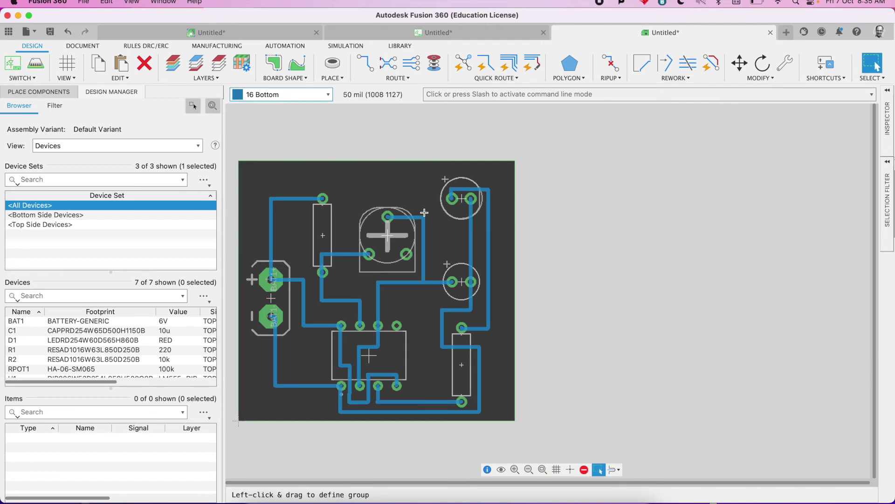
- Push the routed board to a 3D PCB using the Recommended preset
click(35, 68)
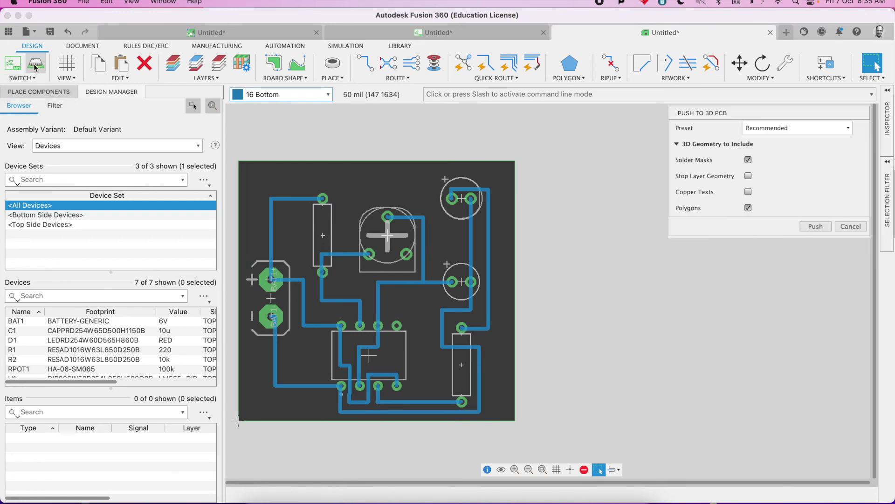
click(815, 226)
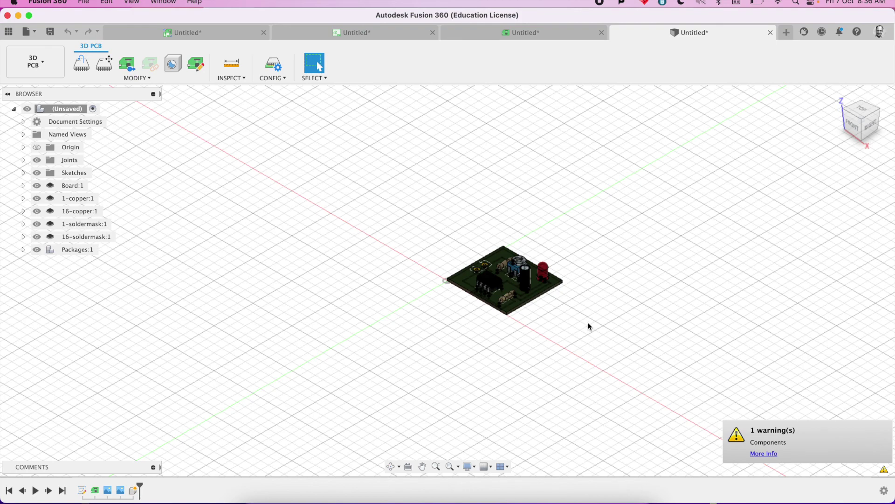
- Zoom in on the 3D PCB to view the 555 chip, resistors, potentiometer, capacitor and LED
scroll(565, 295, up, 5)
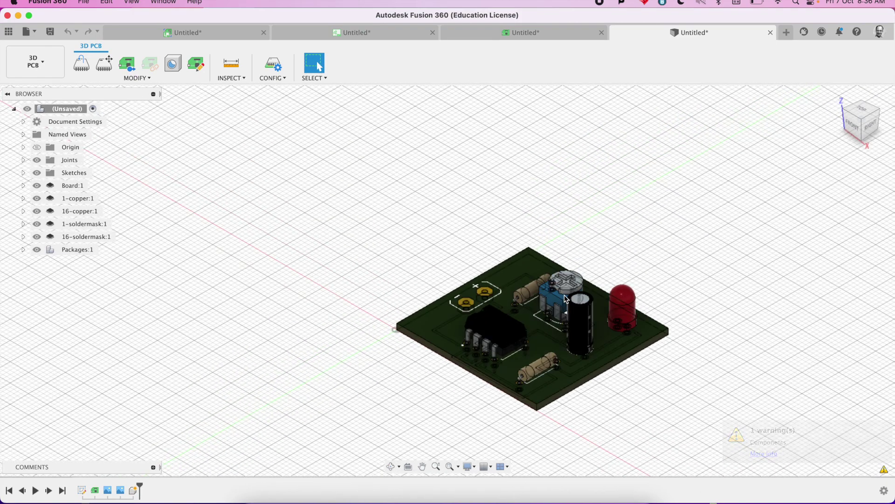
scroll(565, 298, down, 2)
scroll(579, 271, up, 5)
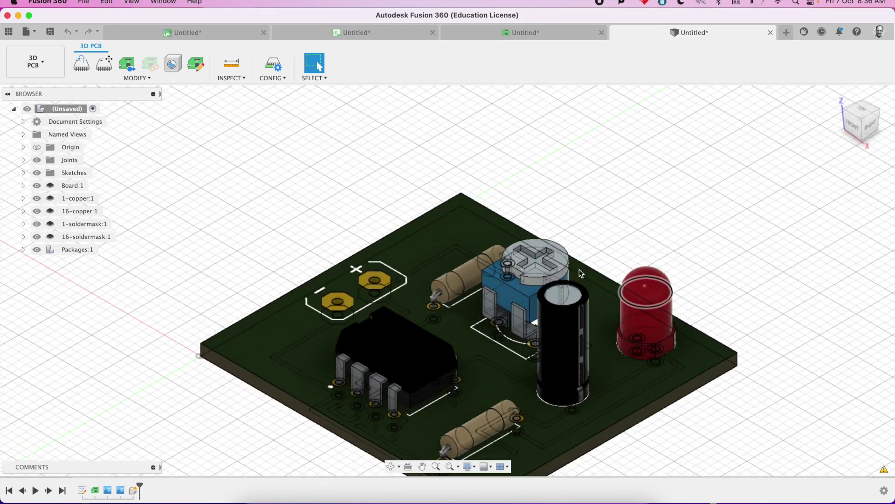